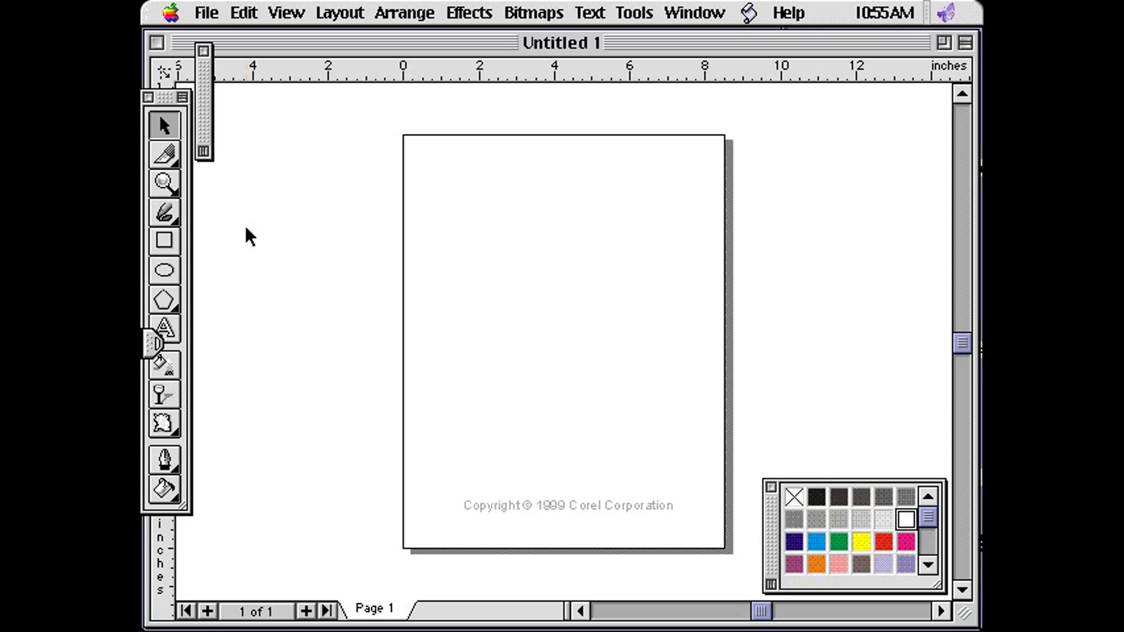
- Draw a tall rectangle over the page's left half and open the Arrange menu
click(167, 243)
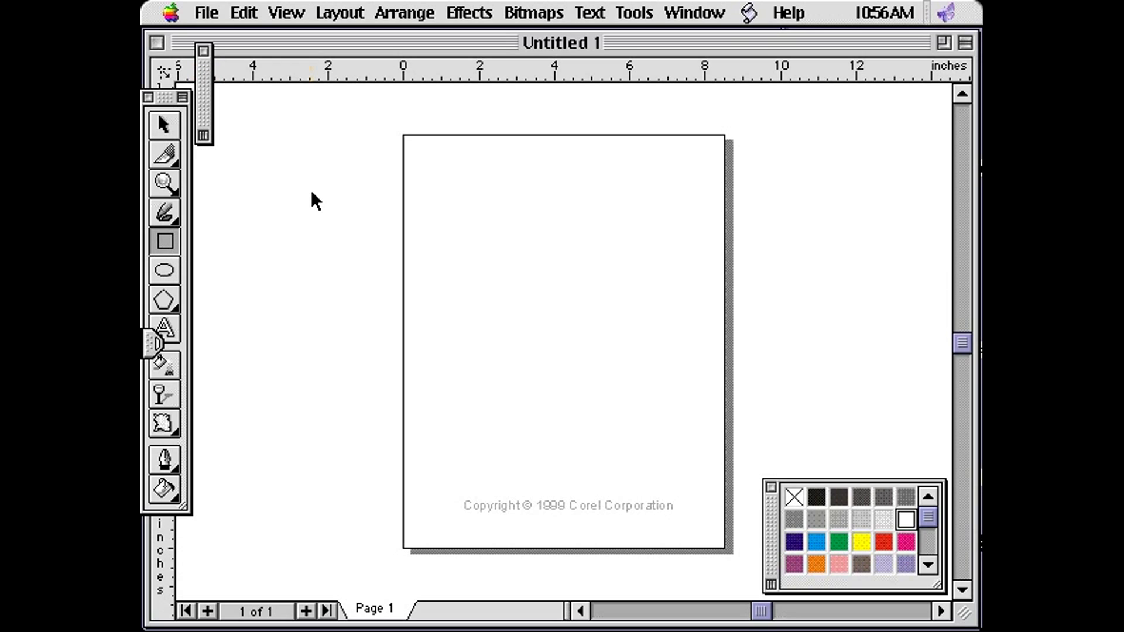
mouse_move(419, 149)
mouse_down()
mouse_move(514, 321)
mouse_move(564, 522)
mouse_up()
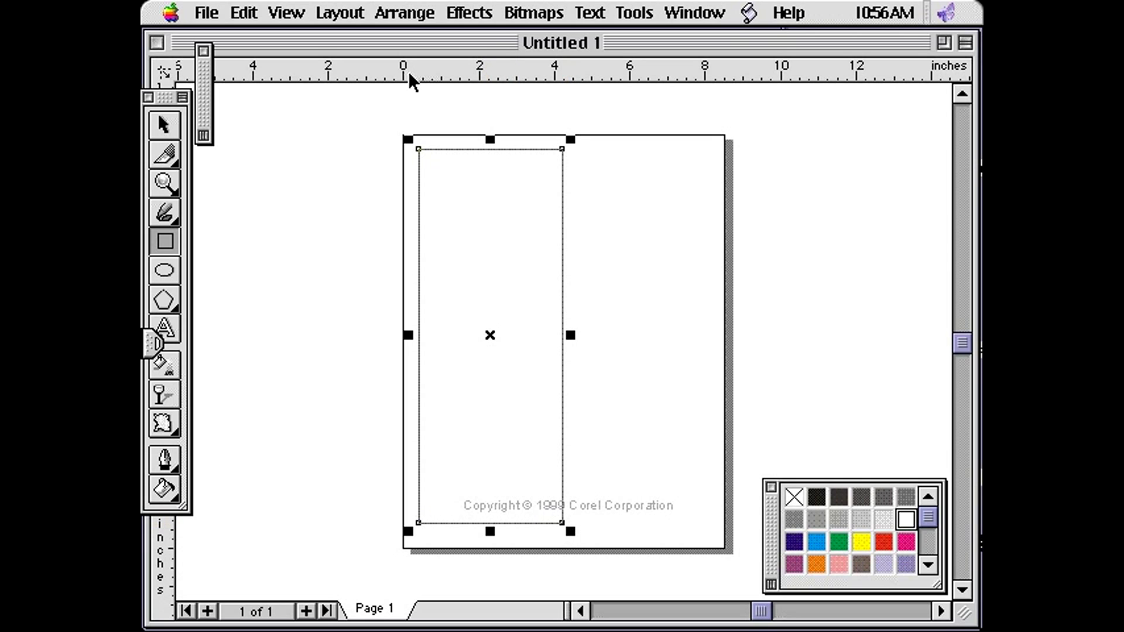
click(405, 12)
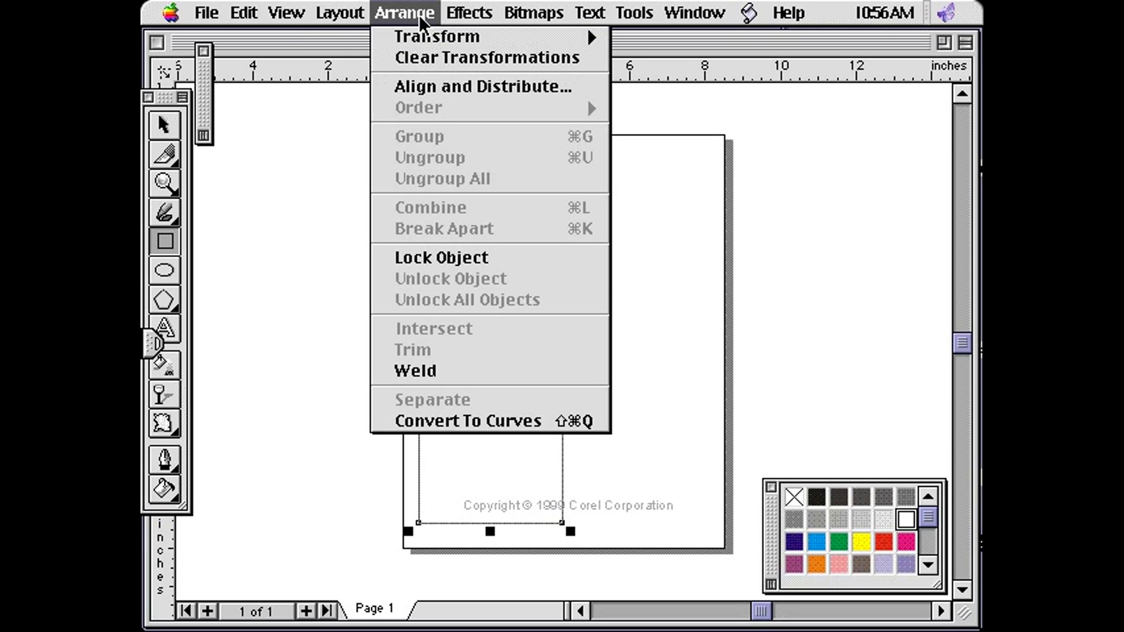
mouse_move(474, 36)
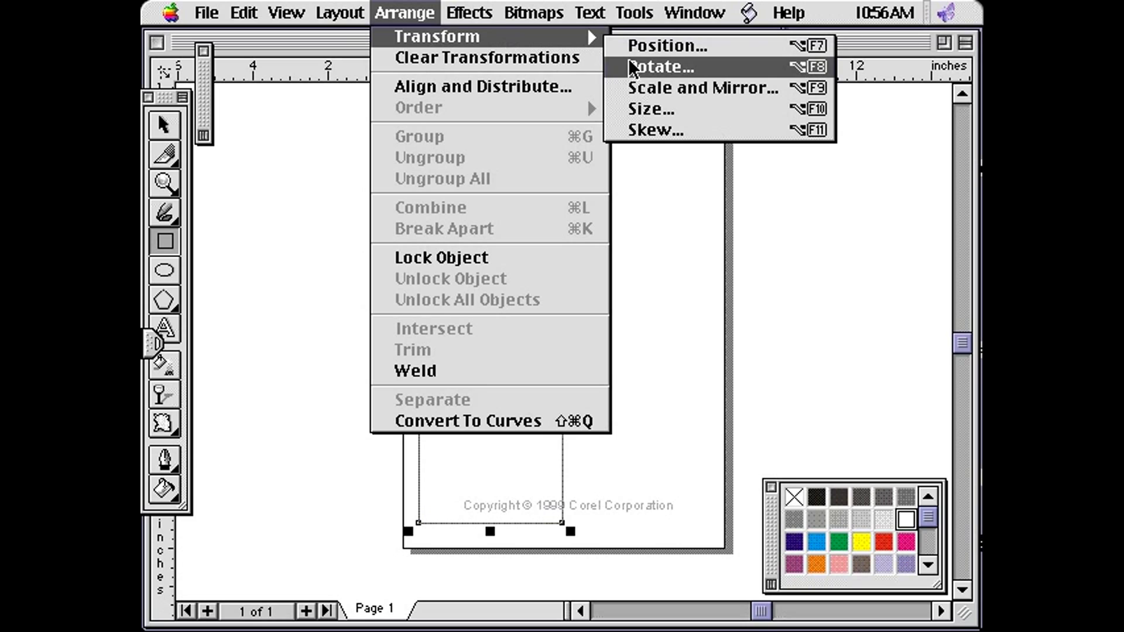
- Duplicate the rectangle, mirrored horizontally from its right-middle anchor, into the right half
click(620, 89)
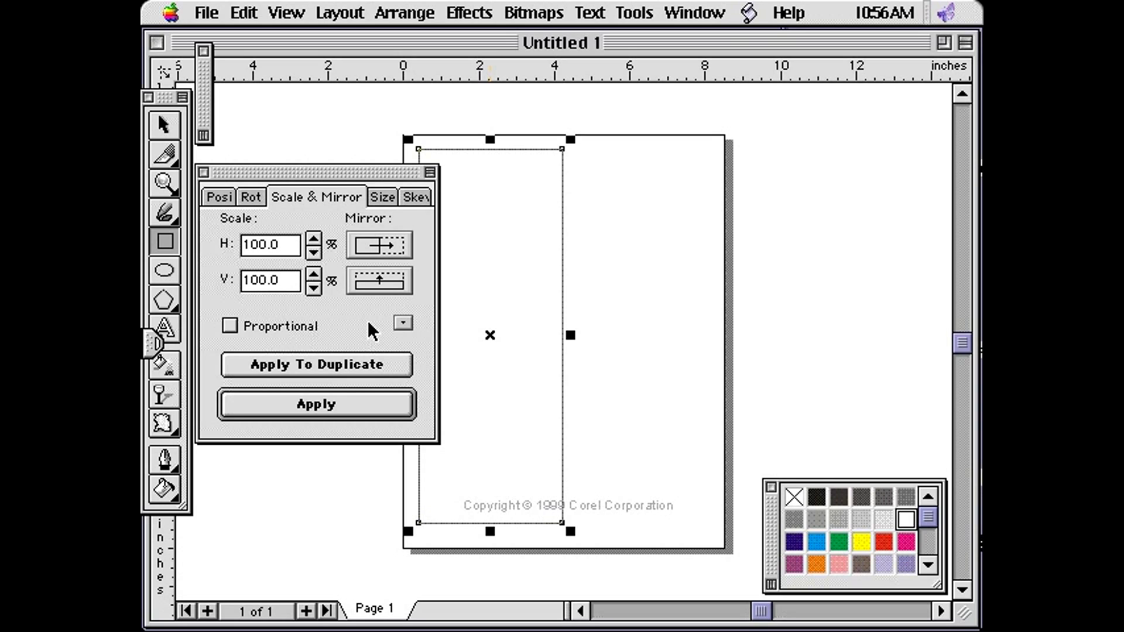
click(391, 257)
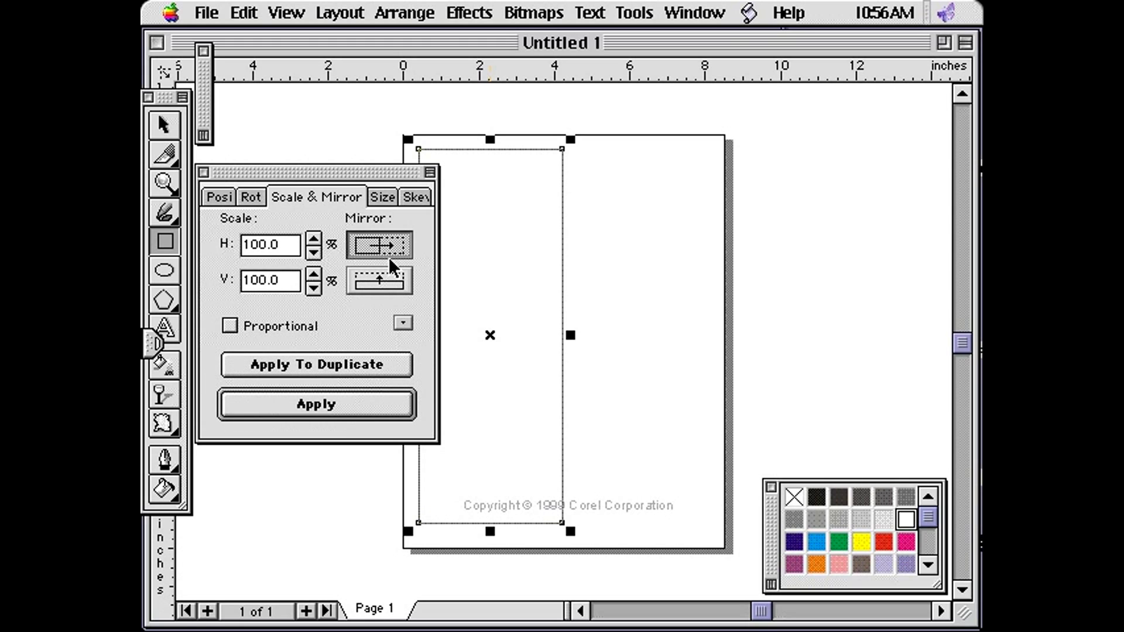
click(403, 325)
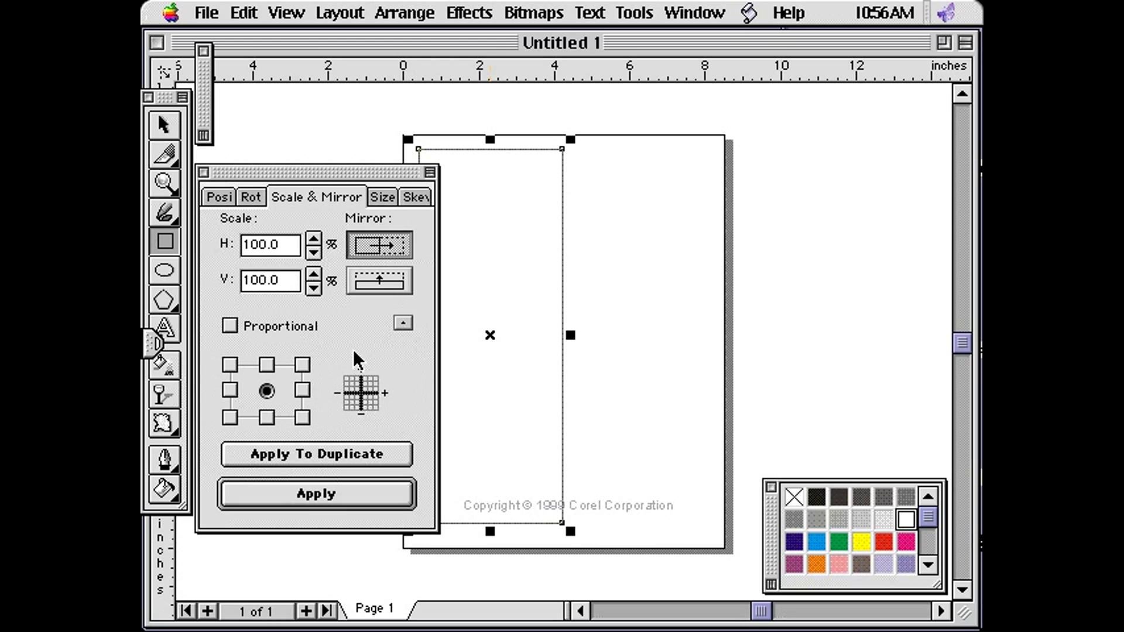
click(302, 392)
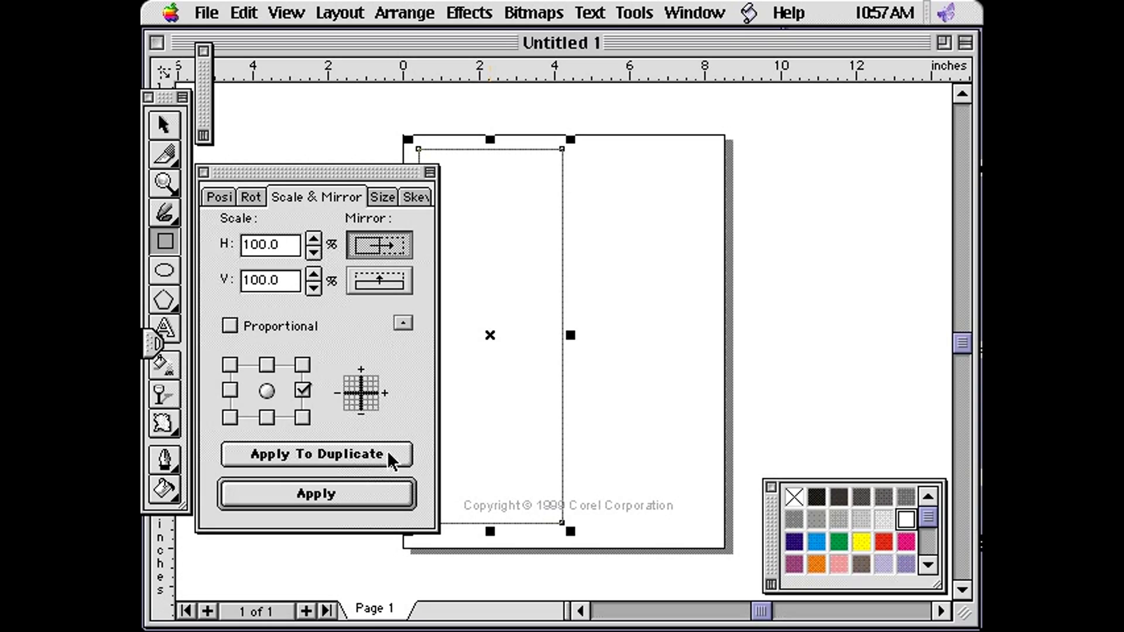
click(369, 460)
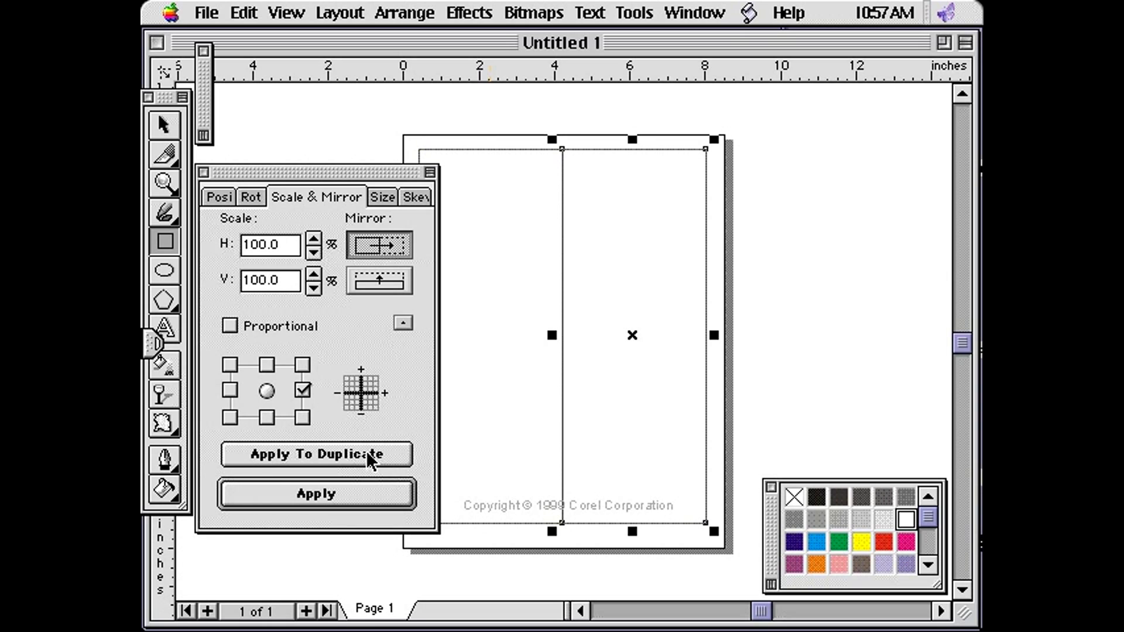
- Close the Transform docker and fill the left-half rectangle with solid black
click(204, 171)
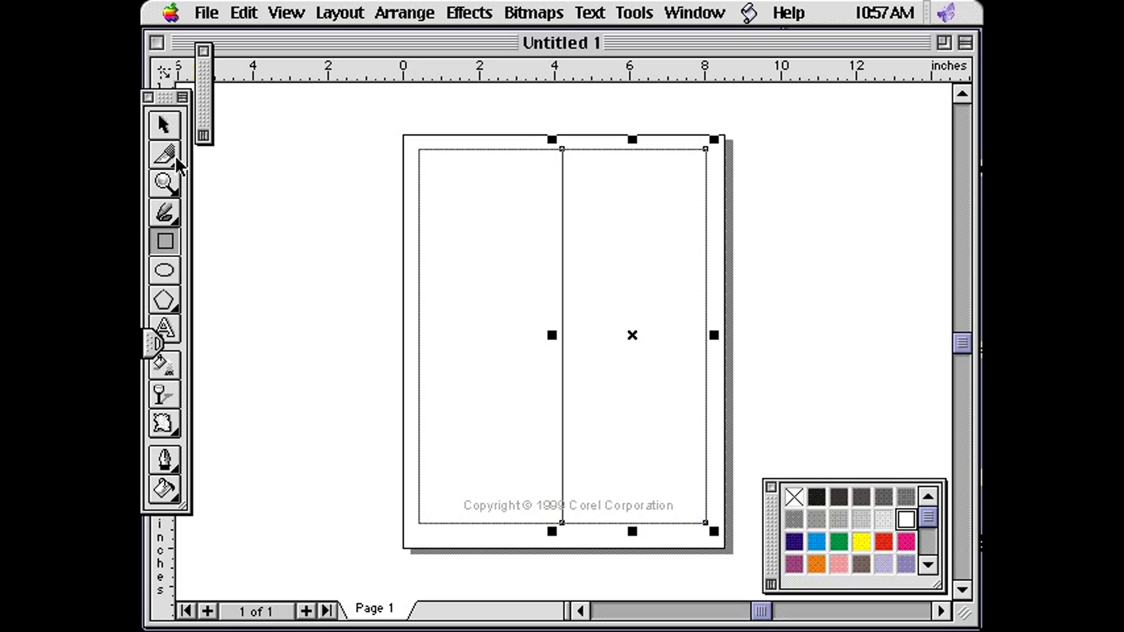
click(170, 127)
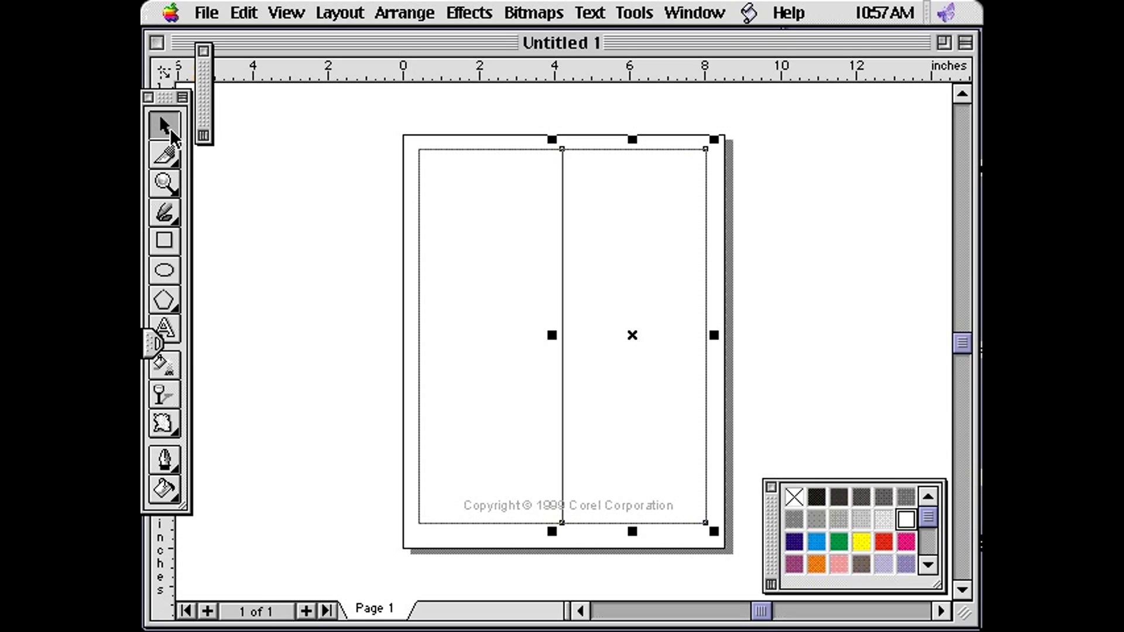
click(423, 305)
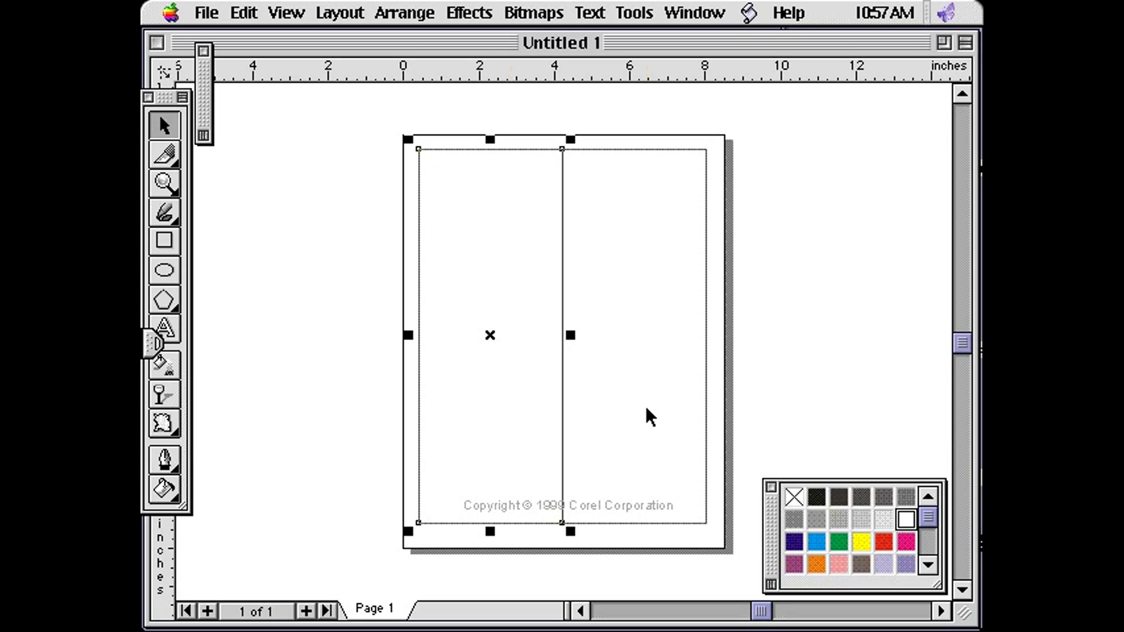
click(819, 497)
click(819, 498)
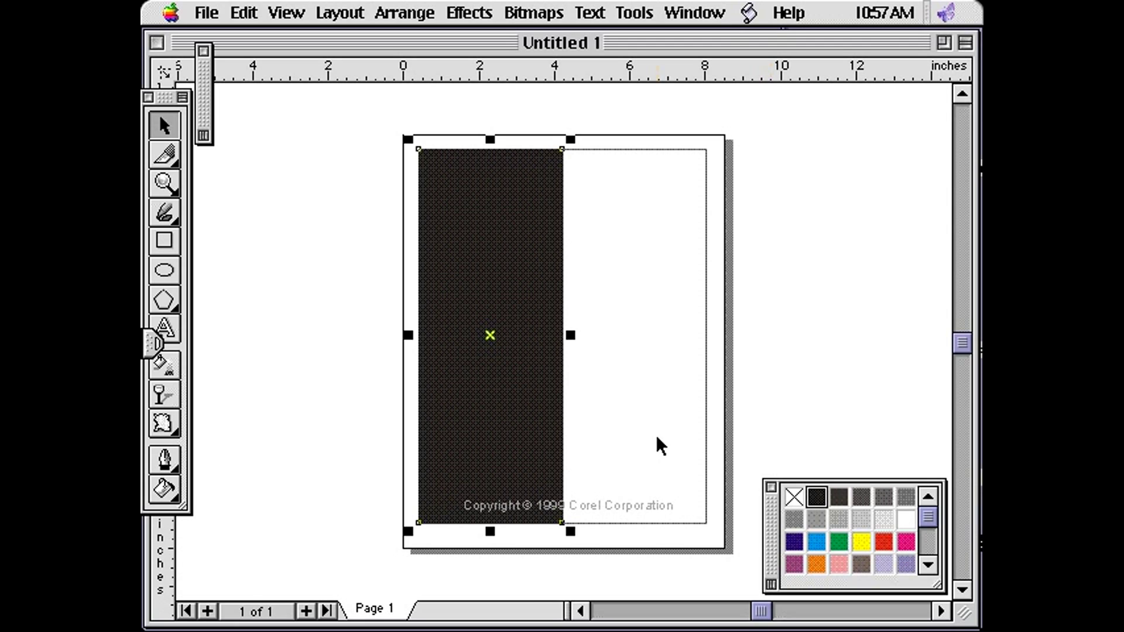
- Place a capital M in 175-point Times New Roman near the page centre
click(163, 328)
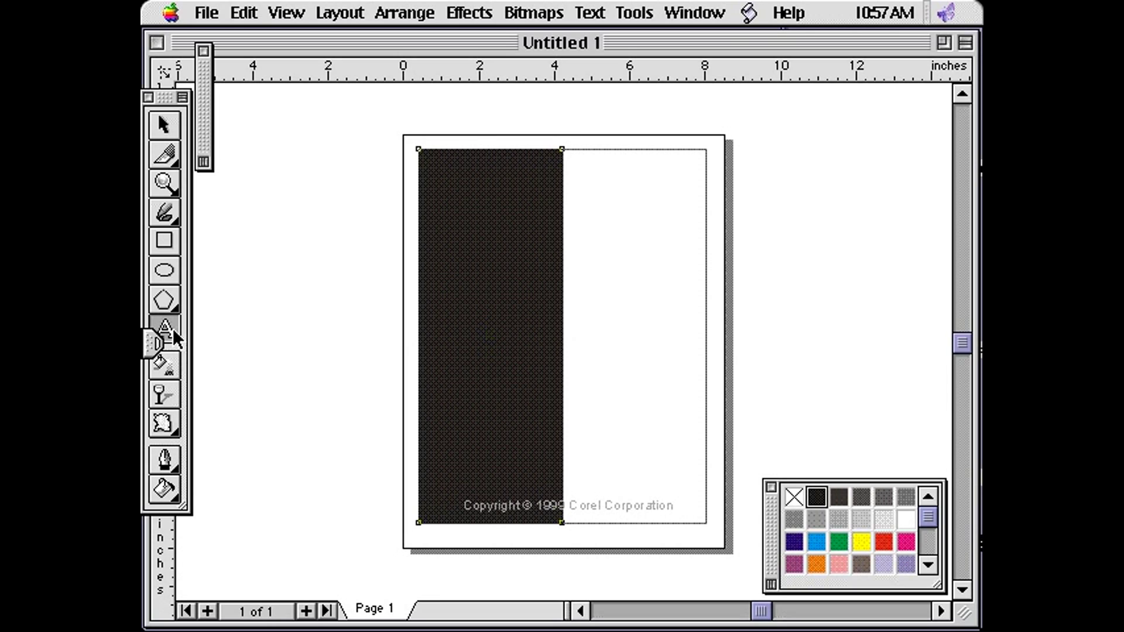
click(521, 339)
click(203, 163)
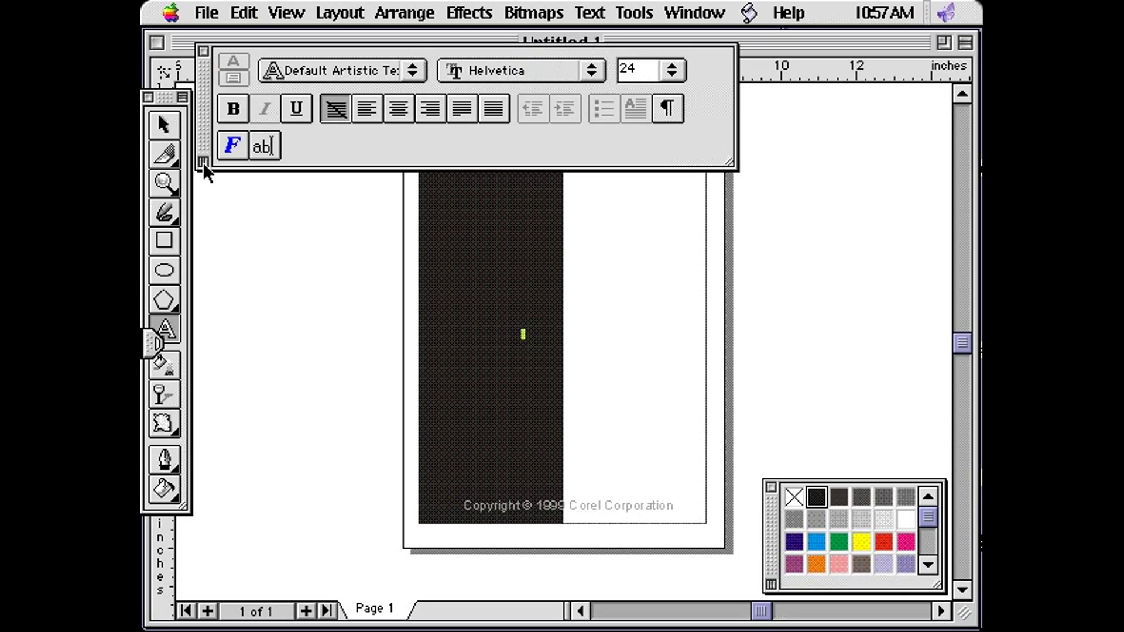
click(575, 77)
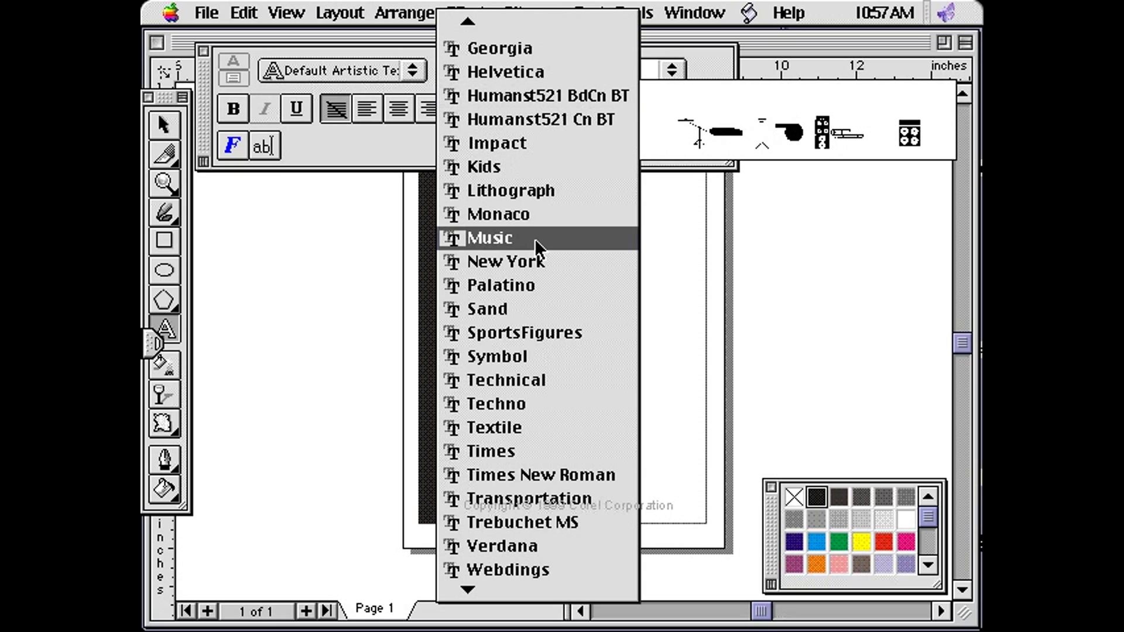
click(580, 474)
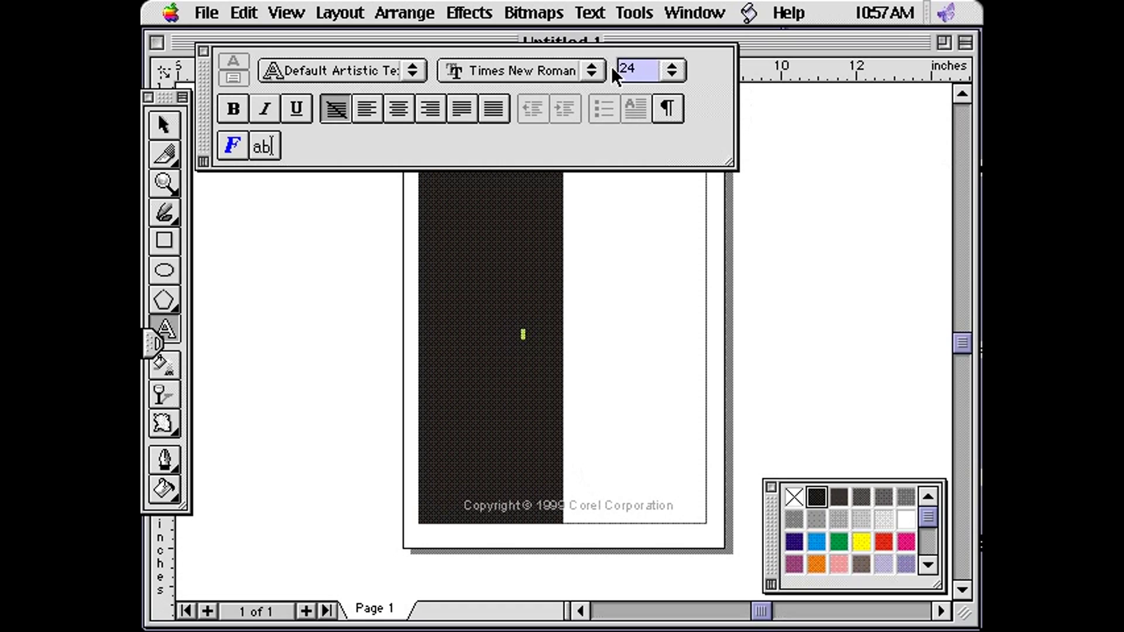
text(1)
text(75)
click(202, 164)
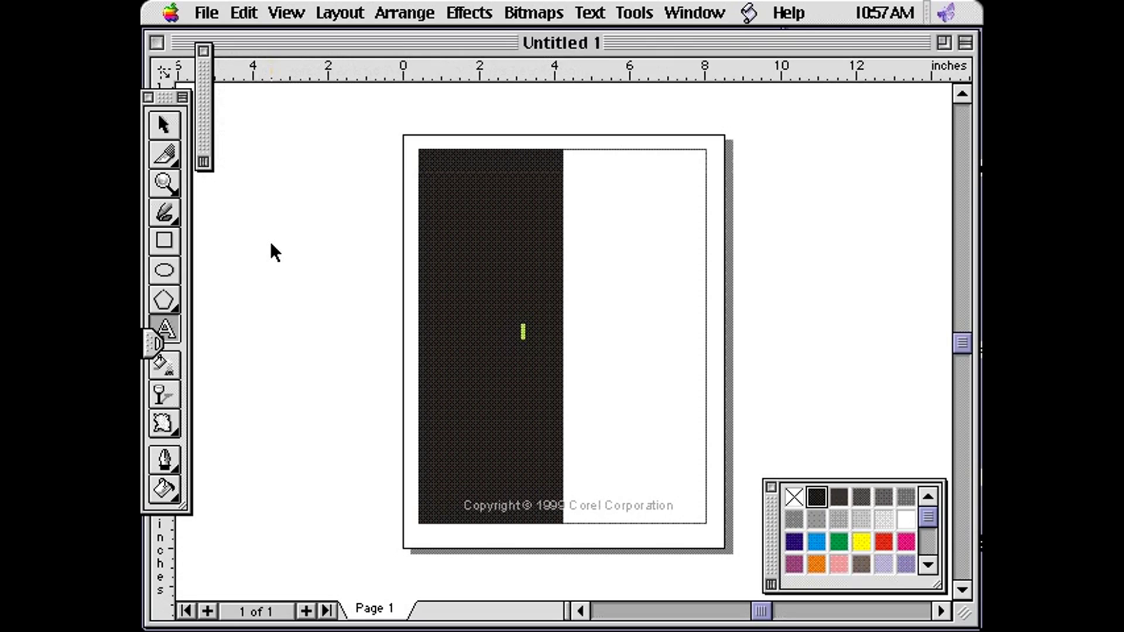
text(M)
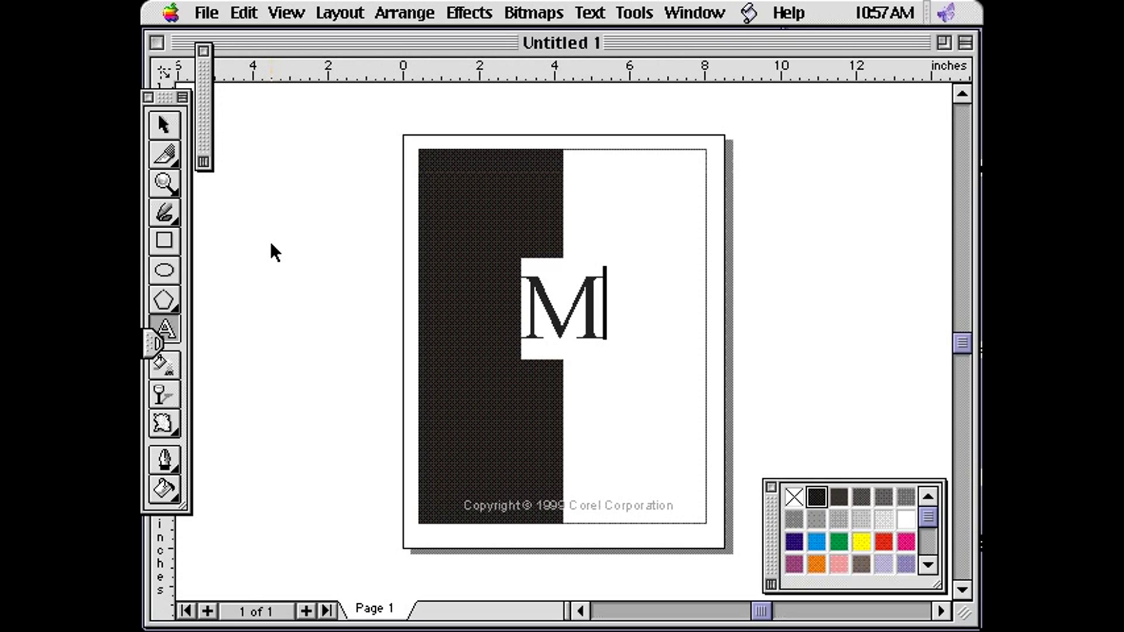
- Scale the M up using its corner handles so it spans both halves
click(167, 128)
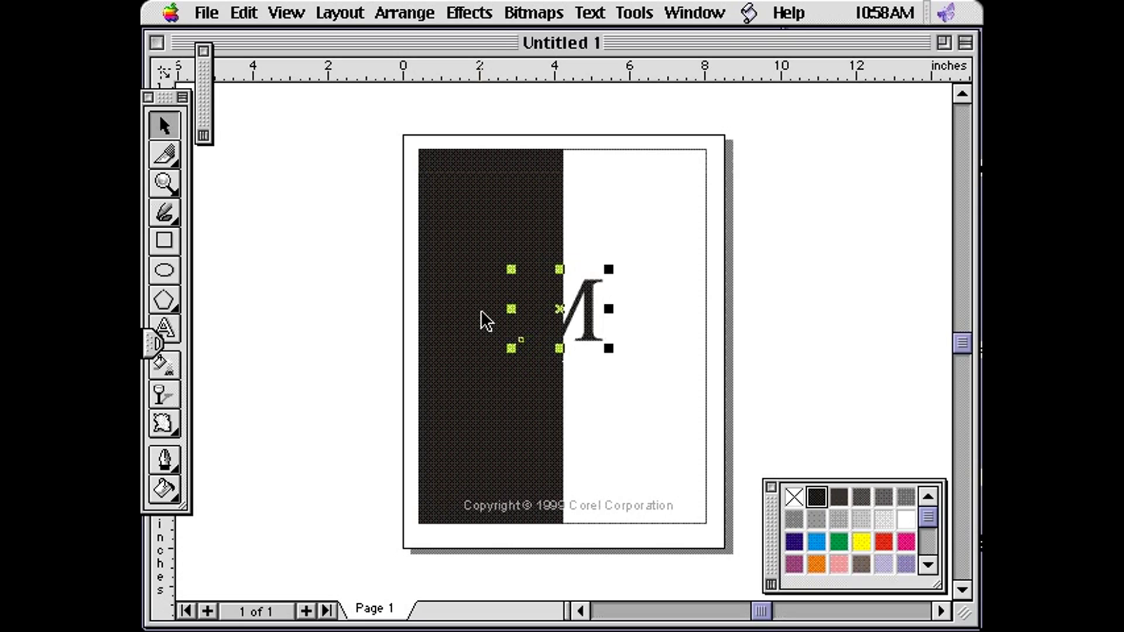
drag(561, 273, 561, 230)
drag(576, 287, 667, 426)
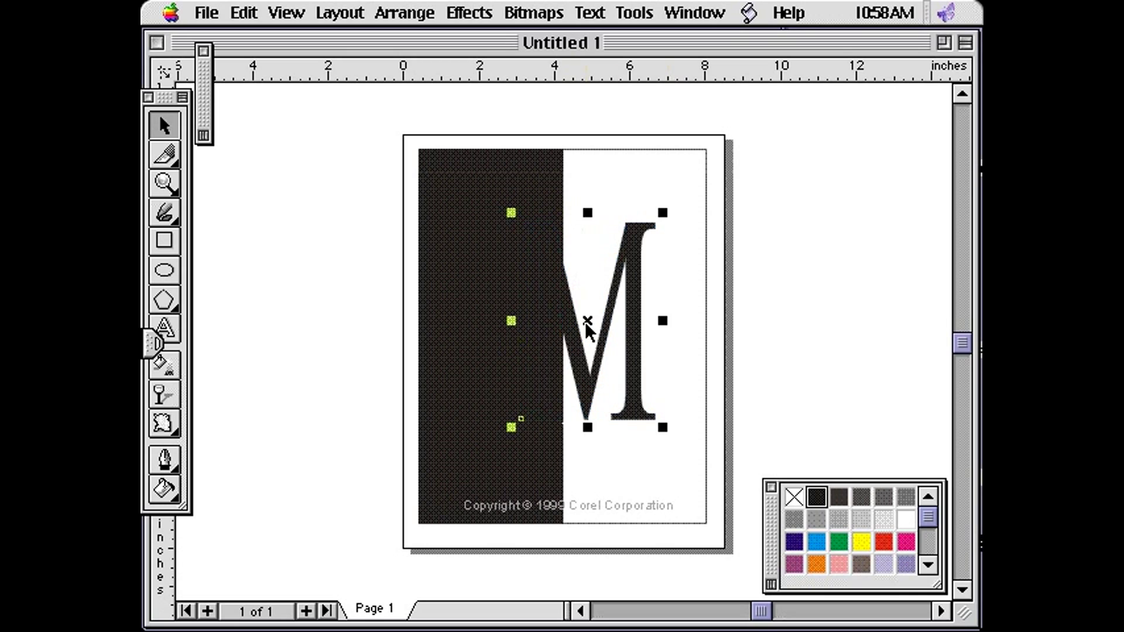
- Make a white copy of the M slightly left and also select the black rectangle
click(585, 322)
drag(580, 320, 562, 325)
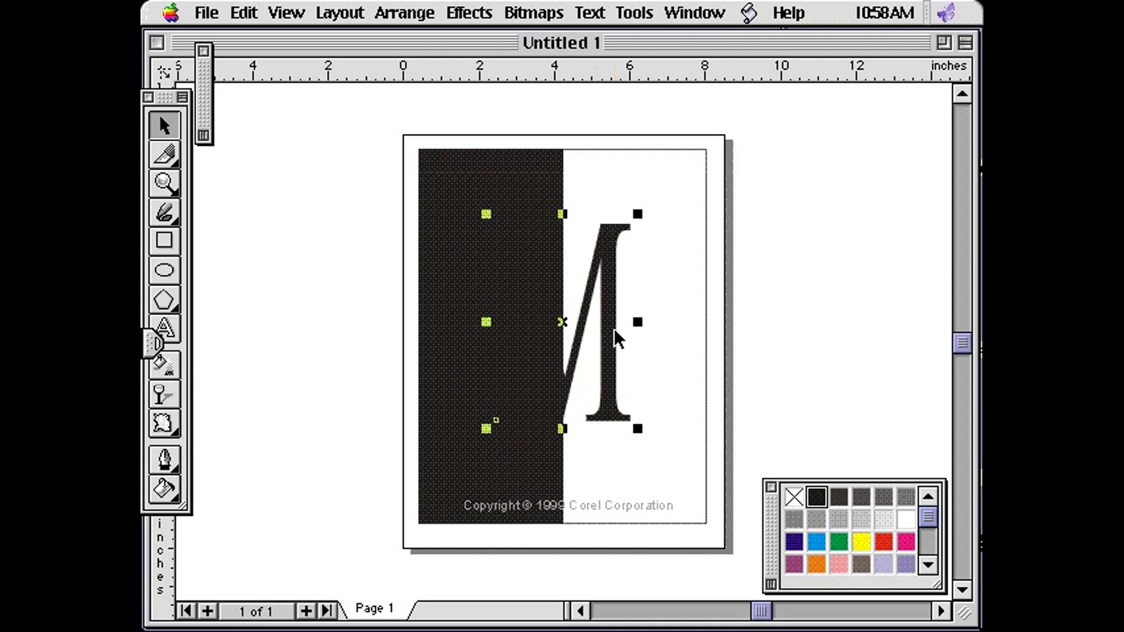
click(906, 519)
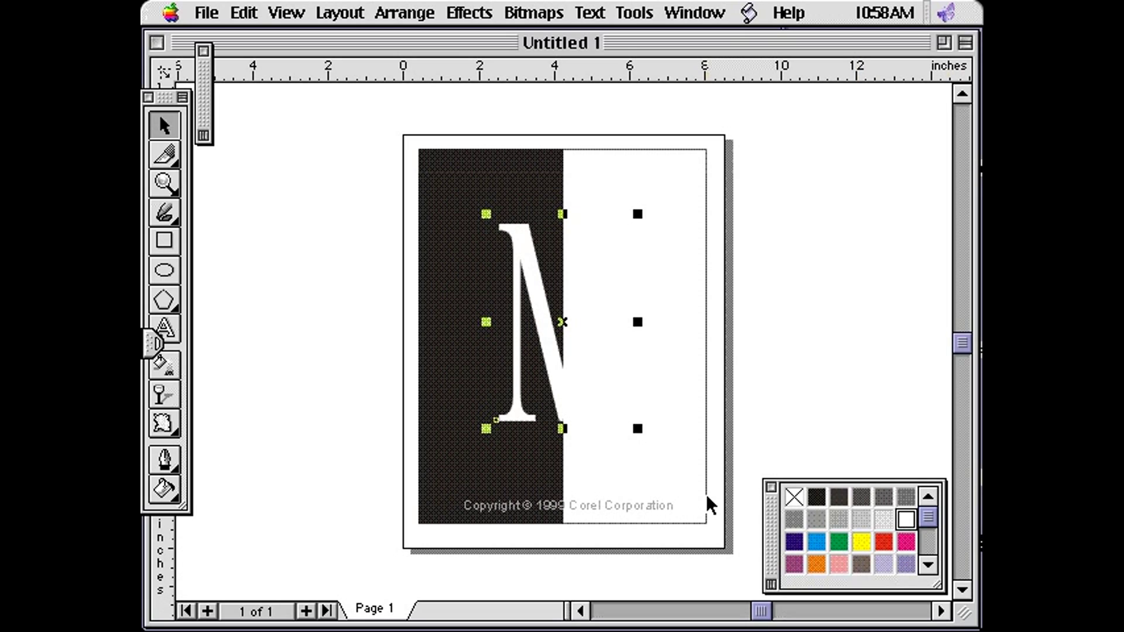
click(469, 498)
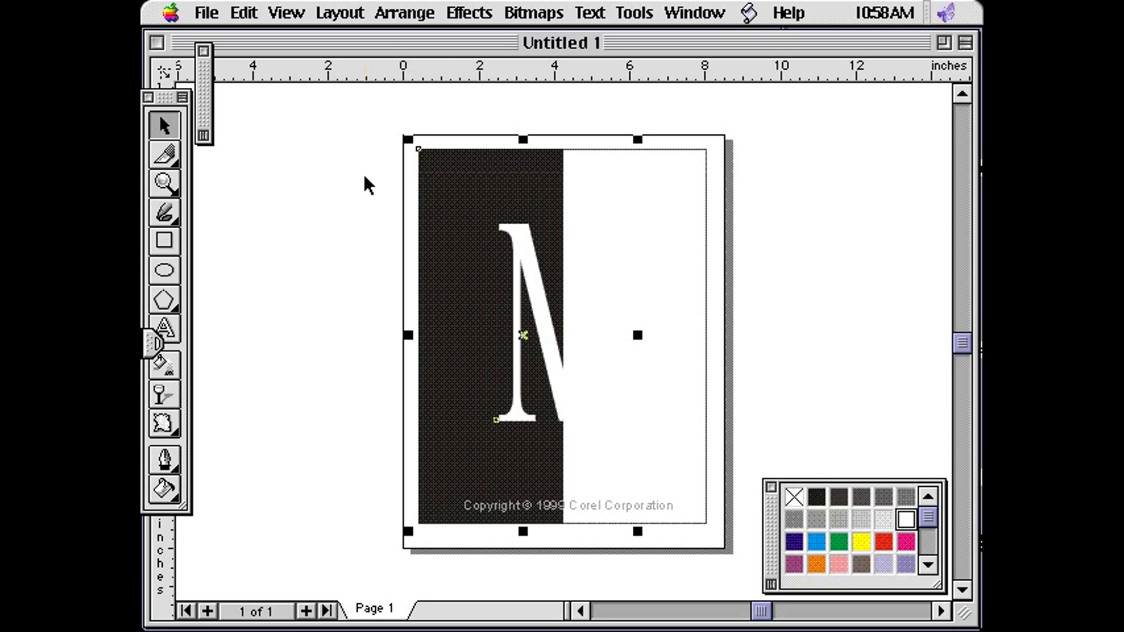
- Combine the white M copy with the black rectangle, then deselect everything
click(410, 19)
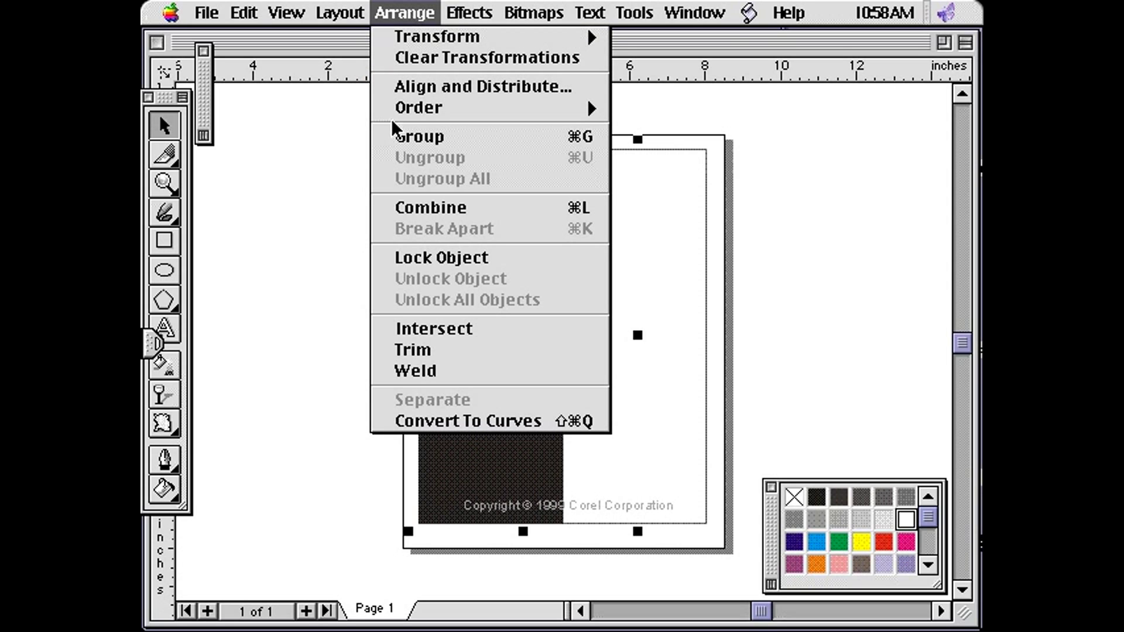
click(388, 208)
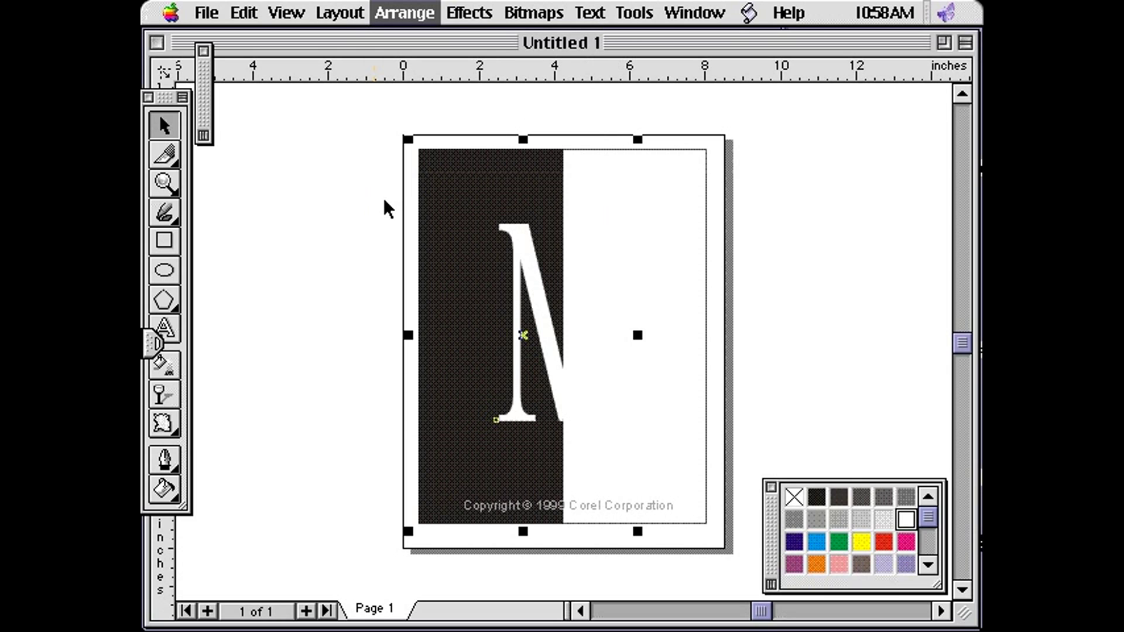
click(343, 209)
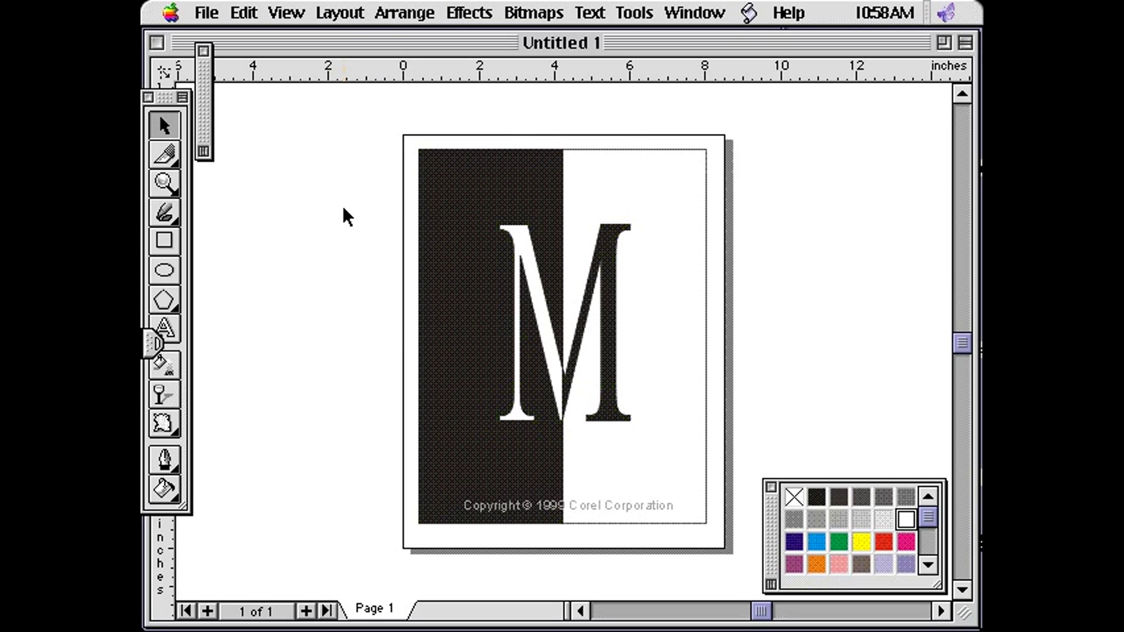